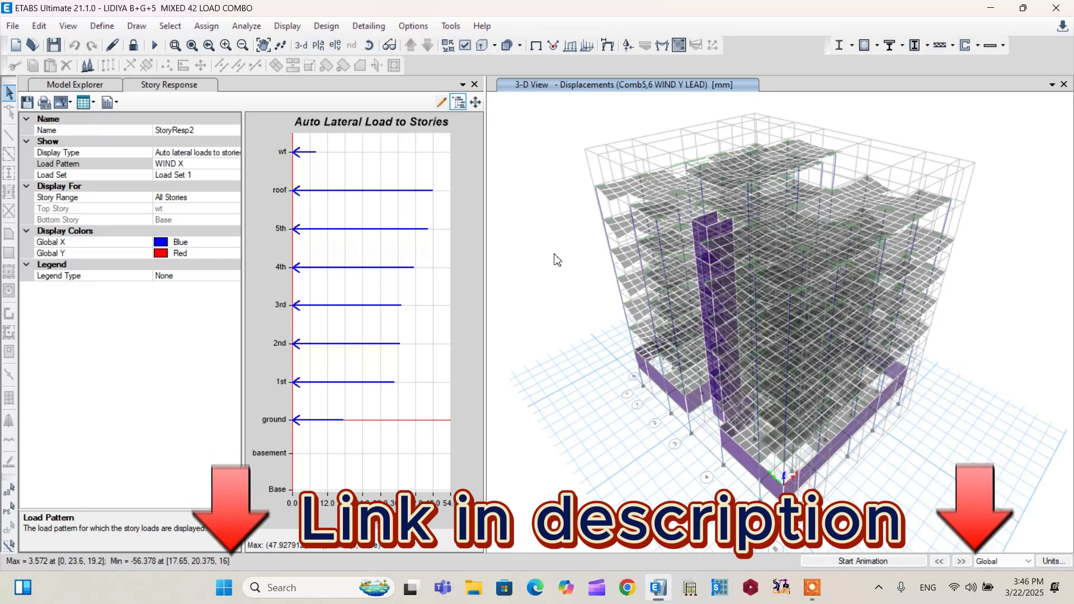
Bring up the Load Combinations definitions from the Define menu.
{"action": "left_click", "coordinate": [103, 26]}
{"action": "left_click", "coordinate": [152, 376]}
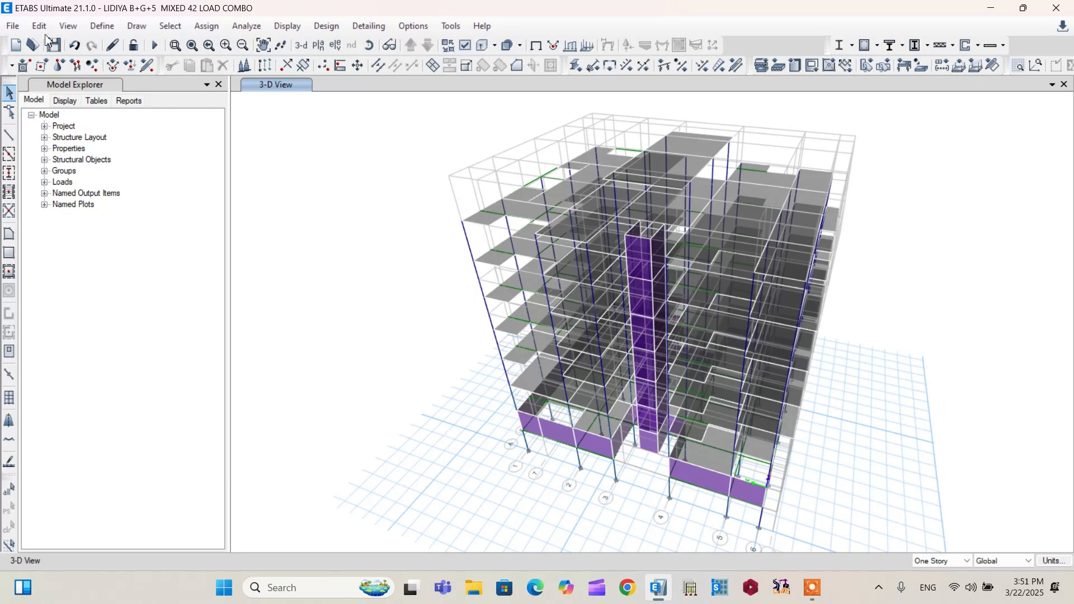
In Define Load Patterns, enter the new load name WIND LOAD X.
{"action": "left_click", "coordinate": [102, 25]}
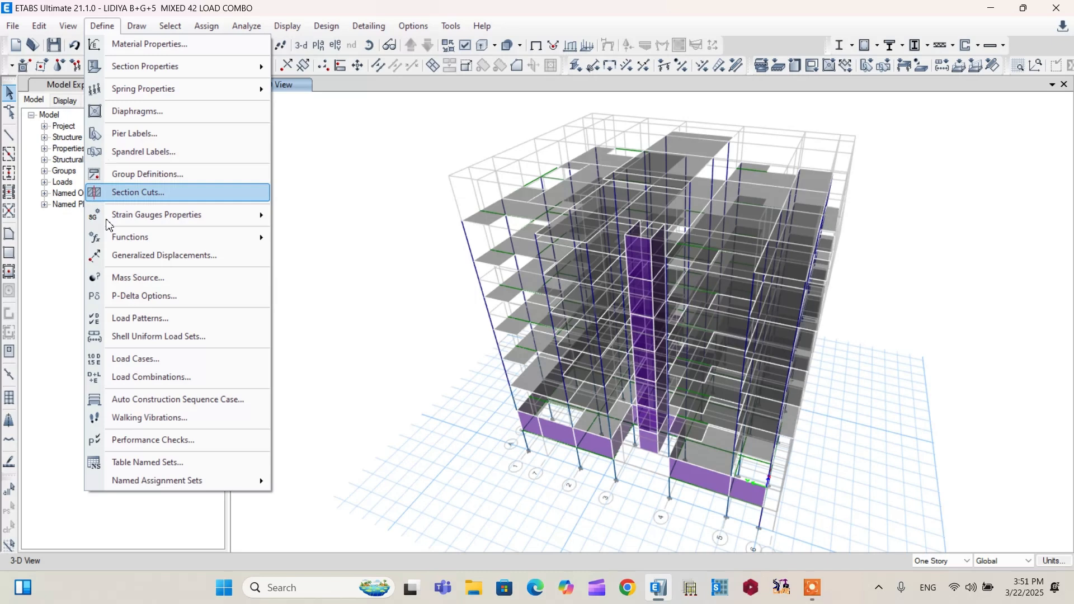
{"action": "left_click", "coordinate": [139, 319]}
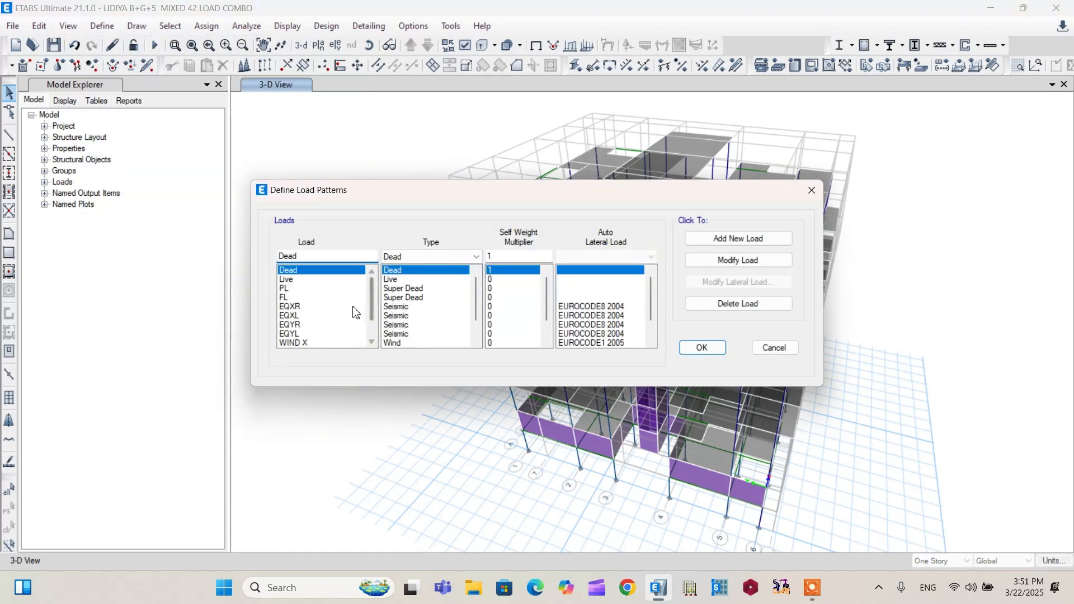
{"action": "left_click_drag", "start_coordinate": [298, 257], "coordinate": [279, 256]}
{"action": "type", "text": "WIND "}
{"action": "type", "text": "X"}
{"action": "key", "text": "Left"}
{"action": "type", "text": "LOAD"}
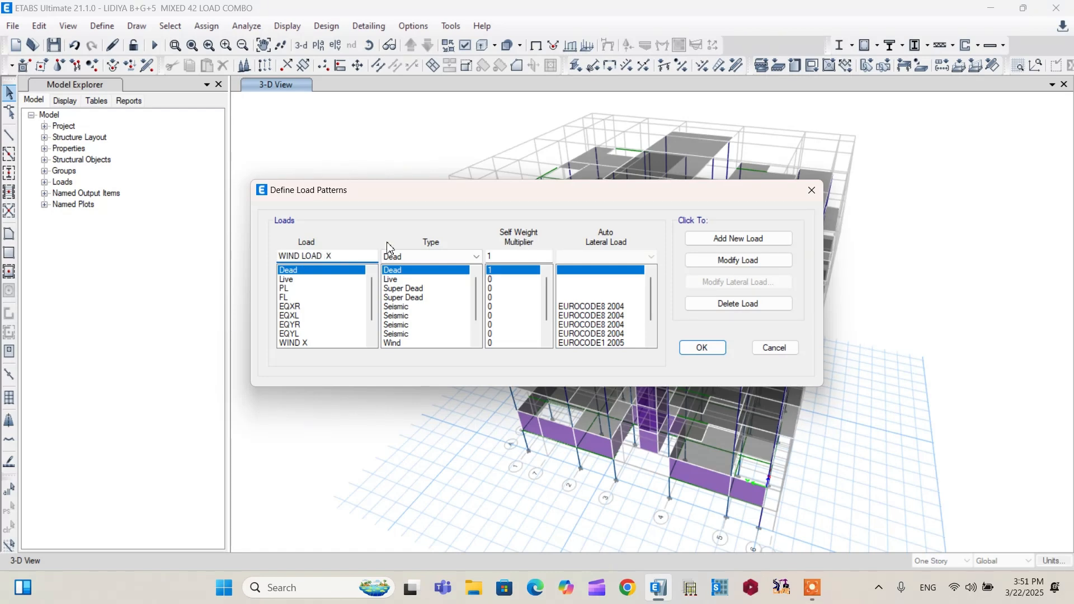
Set its Type to Wind and Auto Lateral Load to EUROCODE1 2005.
{"action": "left_click", "coordinate": [428, 256]}
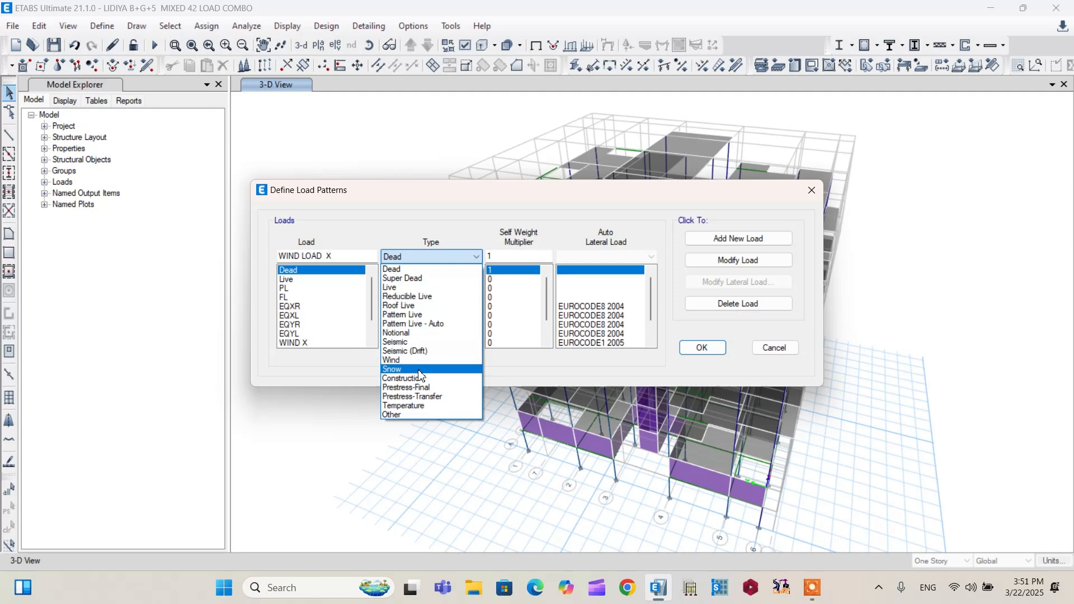
{"action": "left_click", "coordinate": [419, 360]}
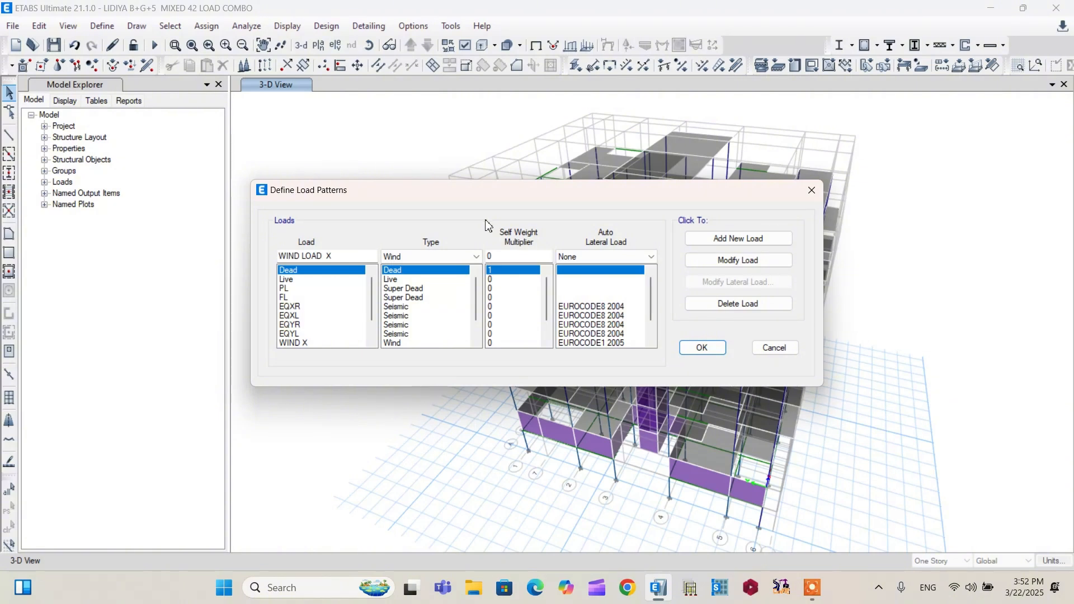
{"action": "left_click", "coordinate": [643, 257]}
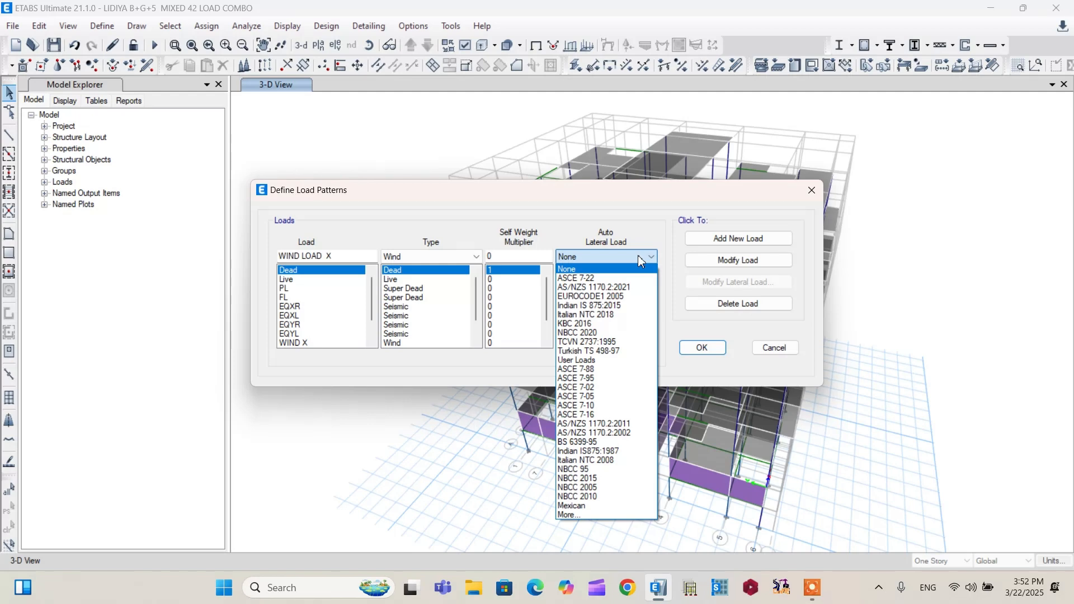
{"action": "left_click", "coordinate": [589, 299]}
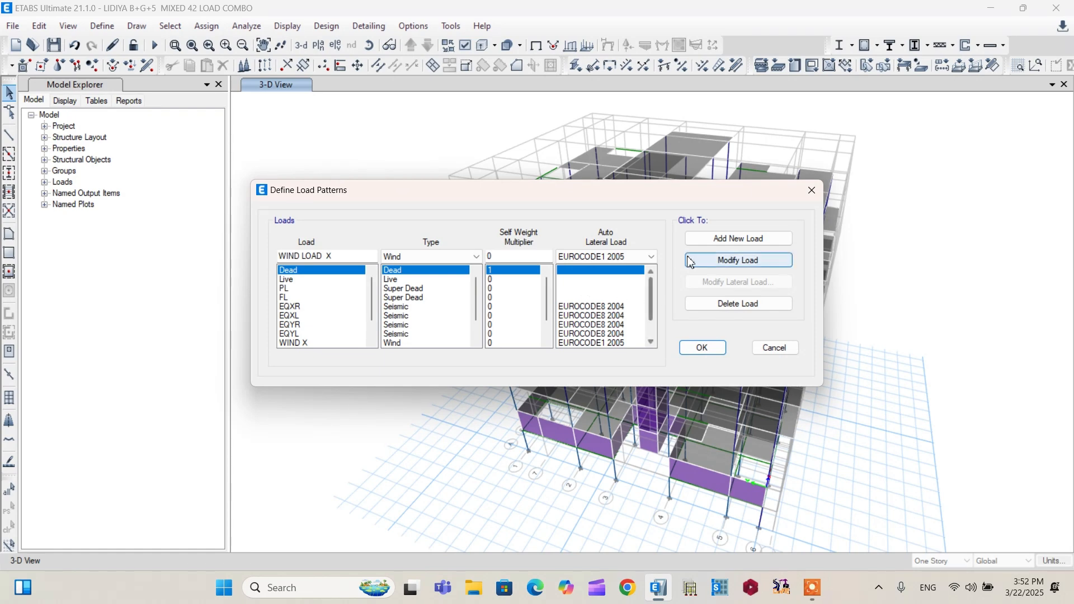
Add WIND LOAD X to the pattern list and bring up its EuroCode 1 2005 wind parameters.
{"action": "left_click", "coordinate": [705, 243]}
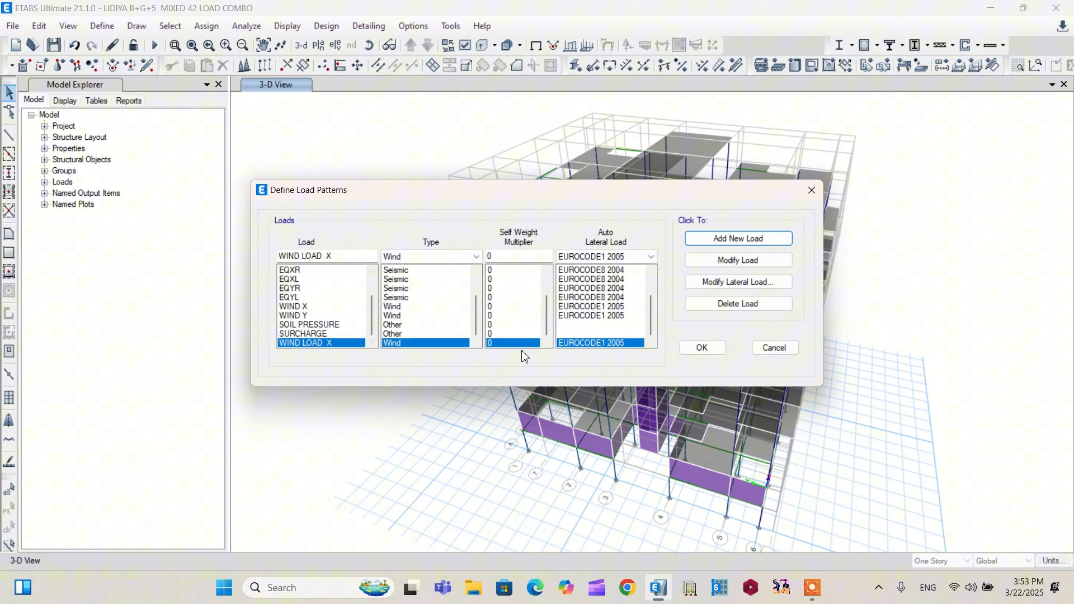
{"action": "key", "text": "Tab"}
{"action": "key", "text": "Tab"}
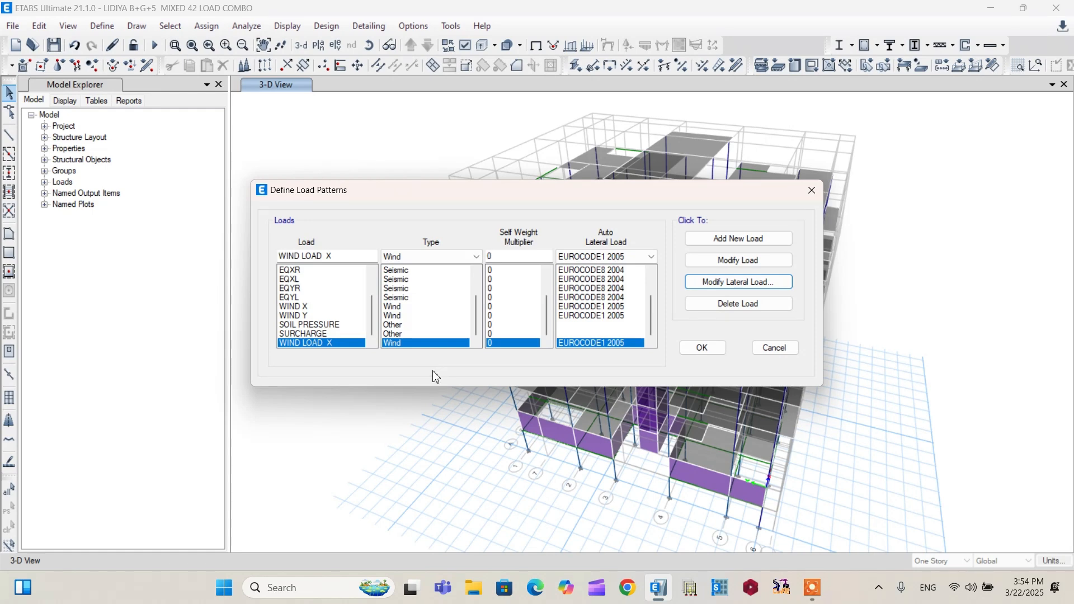
{"action": "left_click", "coordinate": [711, 286]}
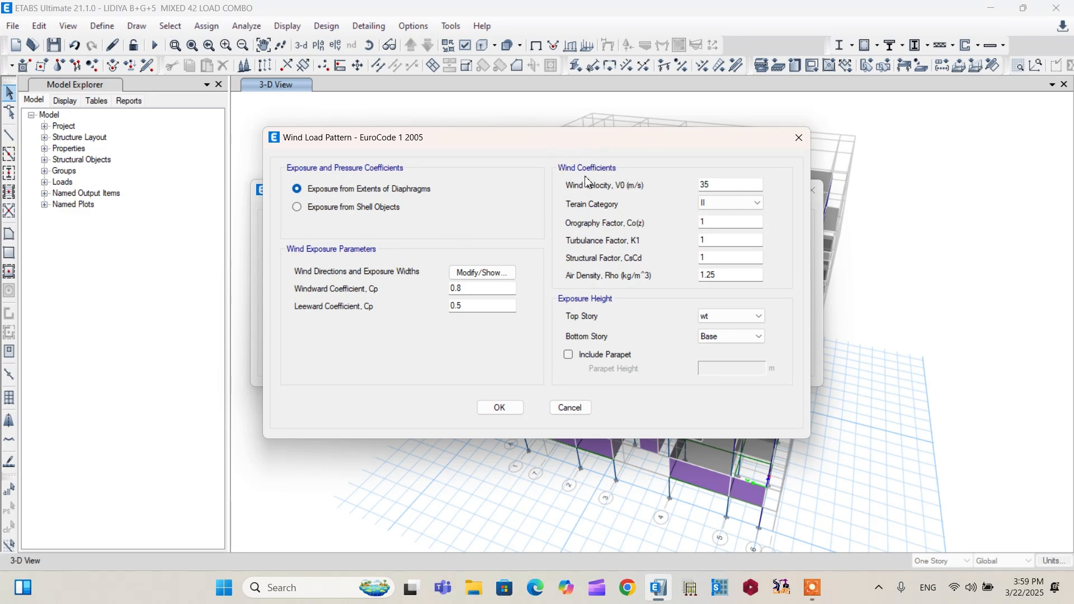
Keep wind velocity 35 m/s and set terrain category to IV.
{"action": "left_click", "coordinate": [745, 185]}
{"action": "left_click_drag", "start_coordinate": [727, 184], "coordinate": [693, 185]}
{"action": "type", "text": "35"}
{"action": "left_click", "coordinate": [732, 204]}
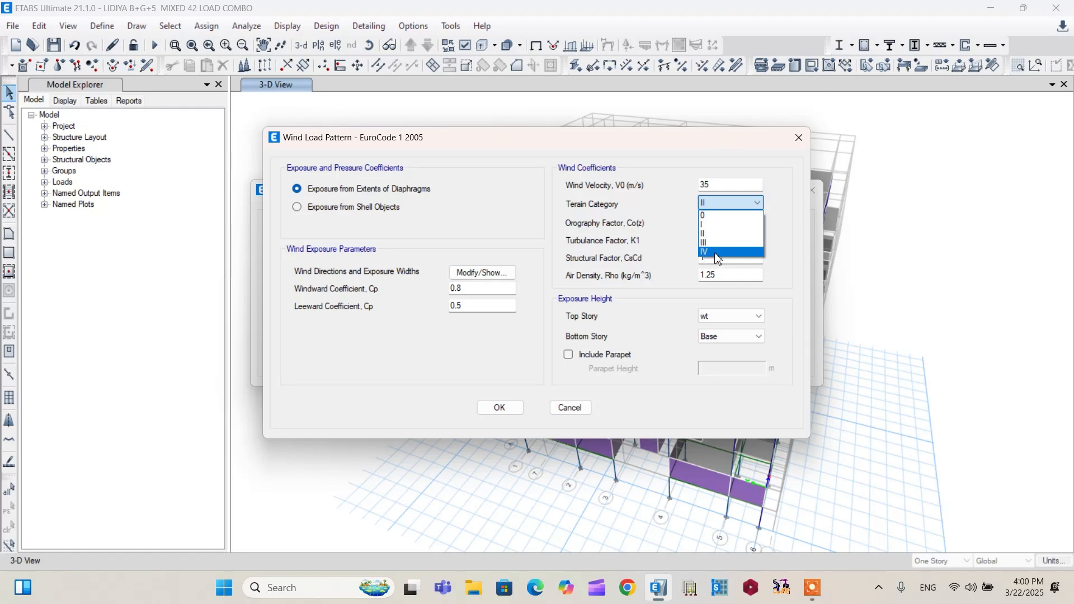
{"action": "left_click", "coordinate": [718, 252]}
{"action": "left_click", "coordinate": [710, 224]}
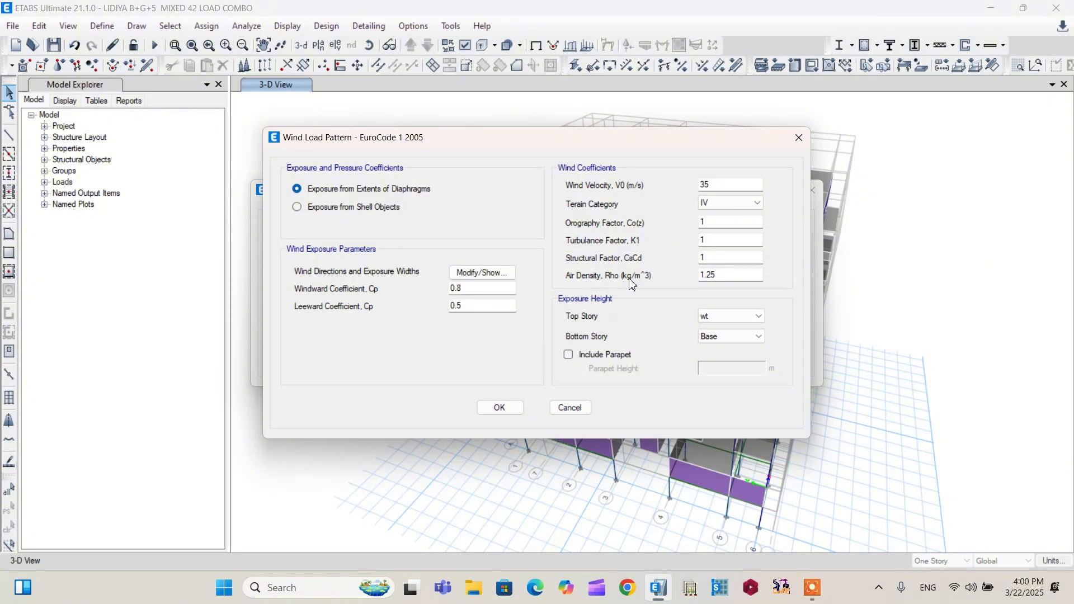
Check the air density value, leaving it at 1.25.
{"action": "left_click", "coordinate": [728, 275]}
{"action": "left_click_drag", "start_coordinate": [731, 275], "coordinate": [687, 277]}
{"action": "left_click", "coordinate": [721, 273]}
{"action": "left_click", "coordinate": [671, 353]}
Set exposure from the ground story at bottom to wt at top.
{"action": "left_click", "coordinate": [743, 337]}
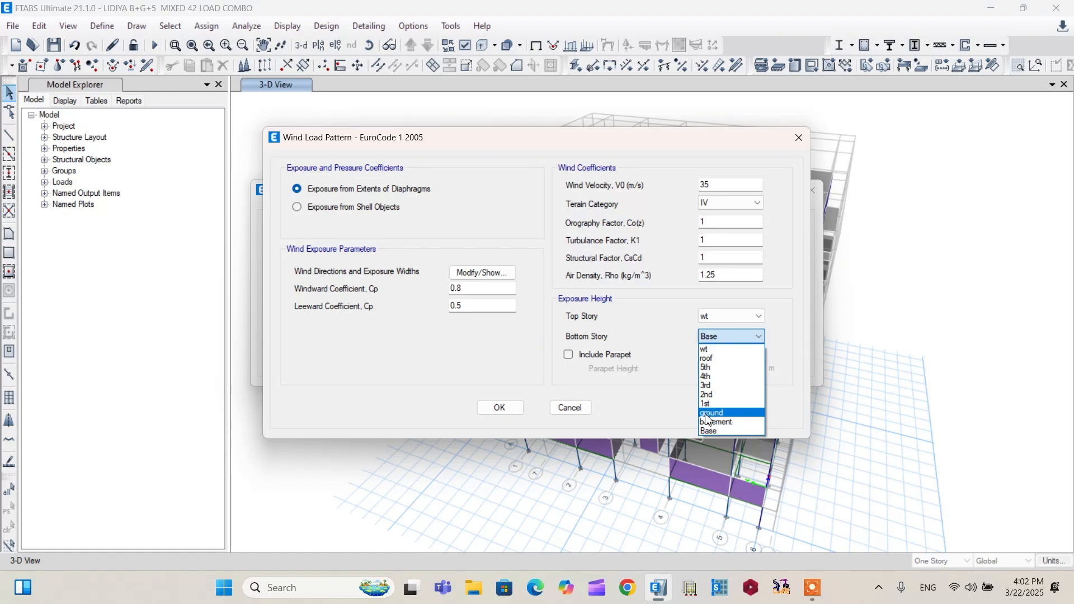
{"action": "left_click", "coordinate": [706, 414]}
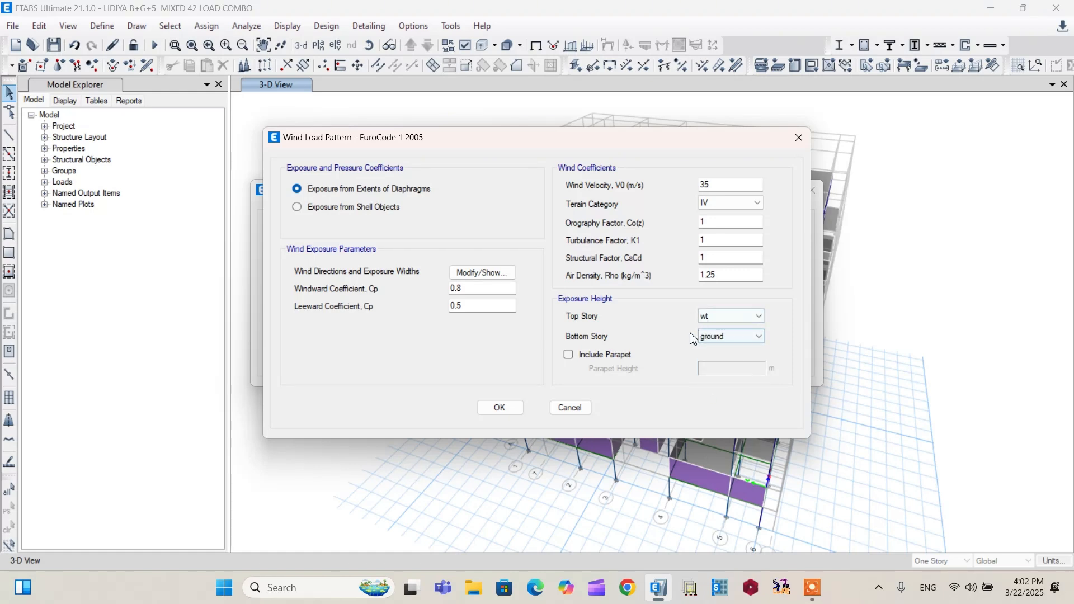
{"action": "left_click", "coordinate": [730, 317]}
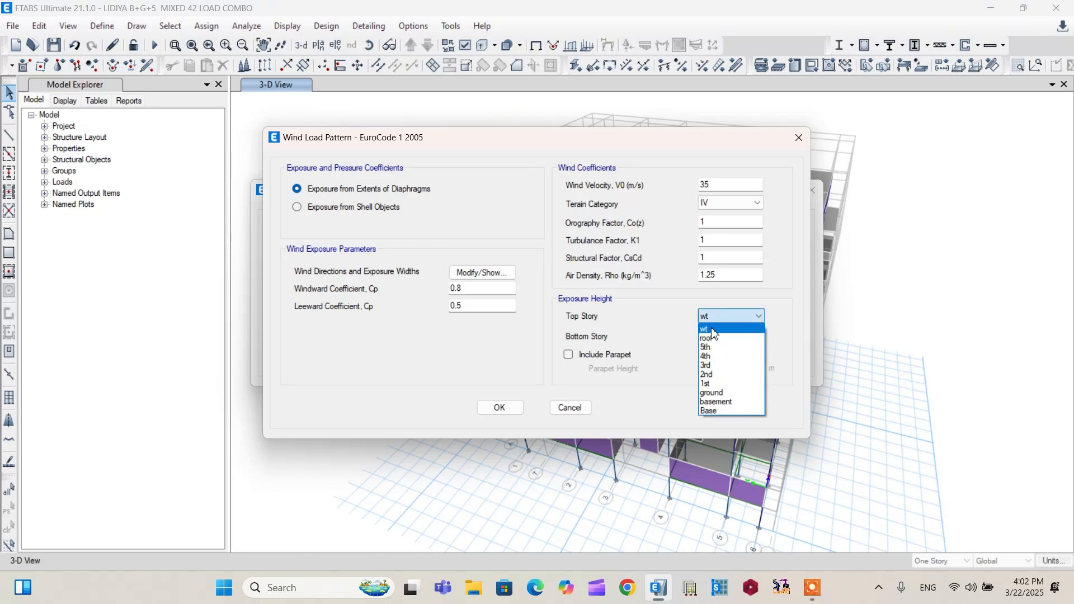
{"action": "left_click", "coordinate": [713, 329]}
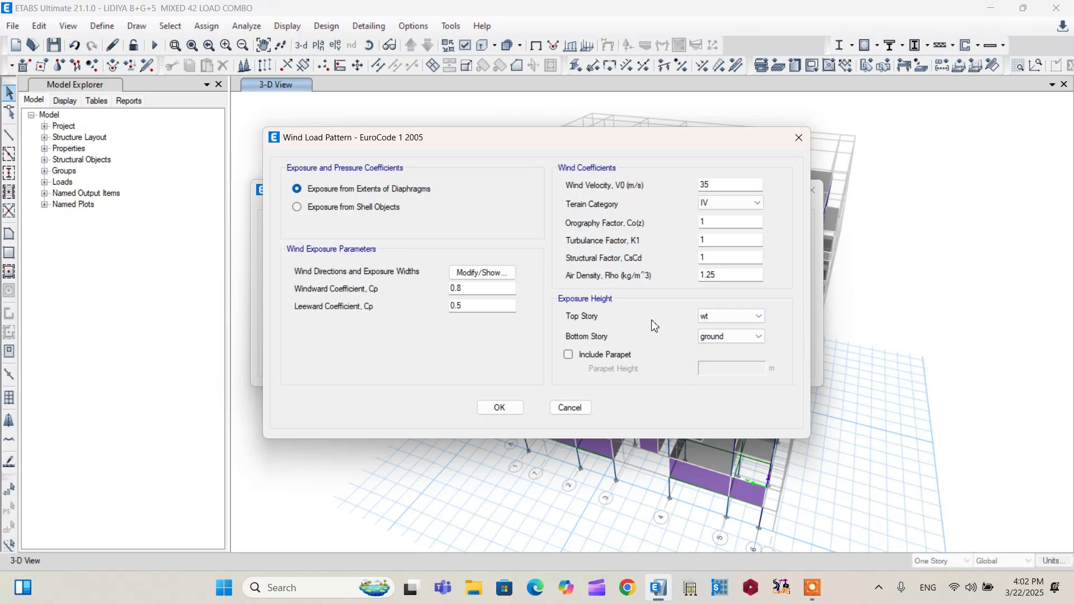
Include a parapet with height 1.5 m in the exposure height.
{"action": "left_click", "coordinate": [569, 355]}
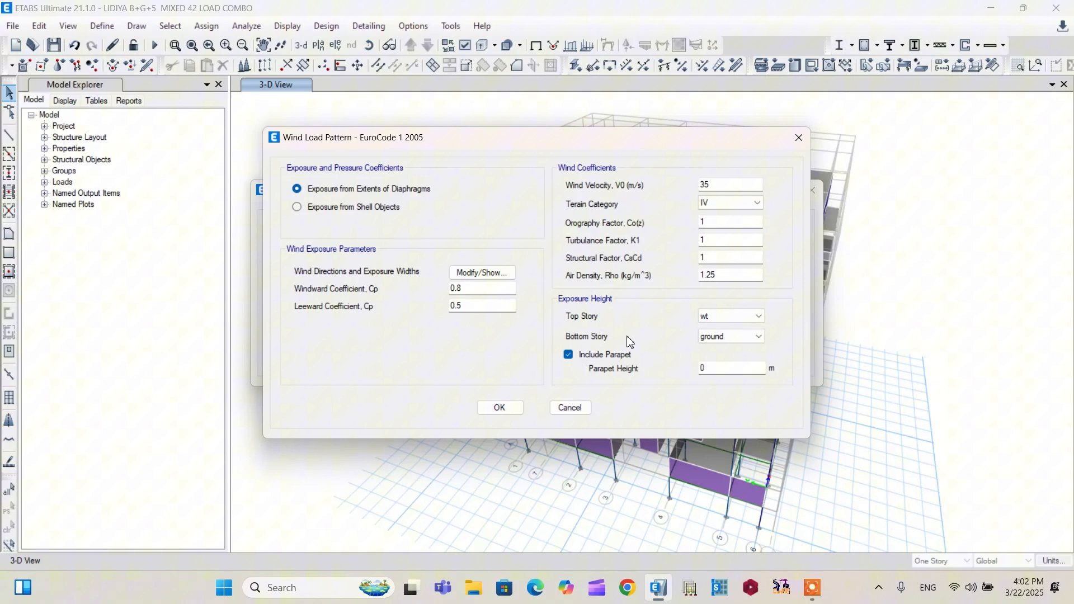
{"action": "double_click", "coordinate": [709, 369]}
{"action": "type", "text": "1.5"}
In Wind Exposure Width Data, change direction angles from 0; 90 to 0; 180.
{"action": "left_click", "coordinate": [482, 272]}
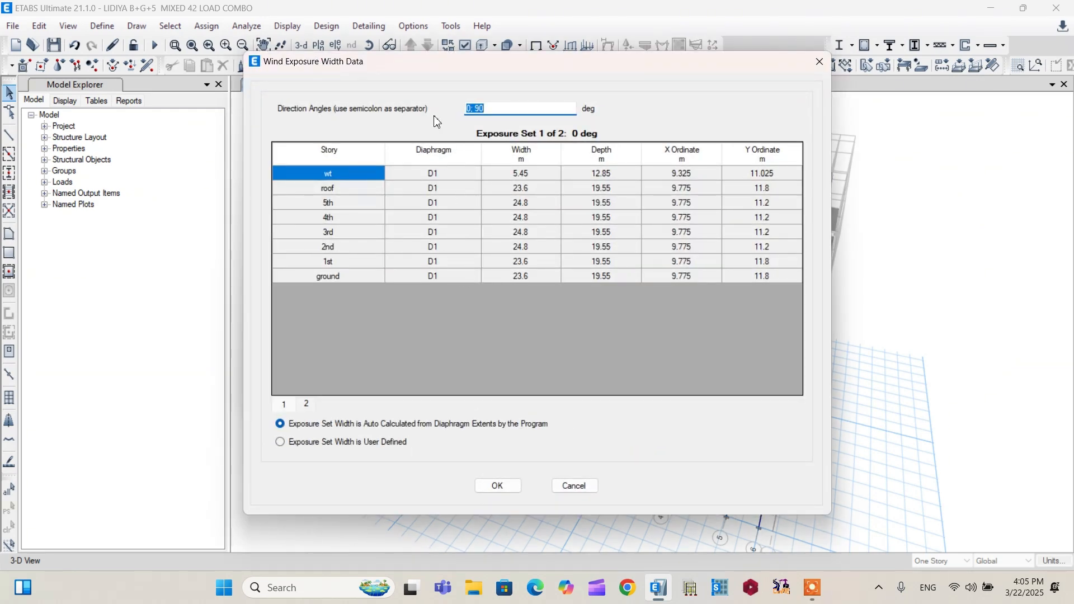
{"action": "left_click", "coordinate": [475, 109]}
{"action": "left_click", "coordinate": [495, 109]}
{"action": "key", "text": "BackSpace"}
{"action": "key", "text": "BackSpace"}
{"action": "type", "text": "180"}
Toggle exposure widths to User Defined, then back to Auto Calculated from diaphragms.
{"action": "left_click", "coordinate": [281, 441]}
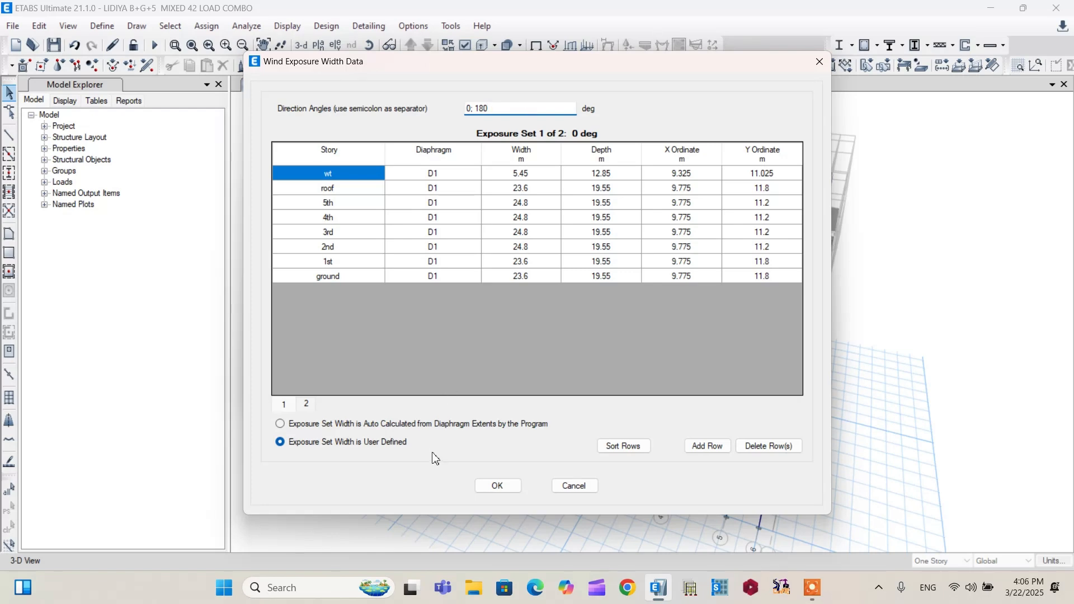
{"action": "left_click", "coordinate": [281, 424]}
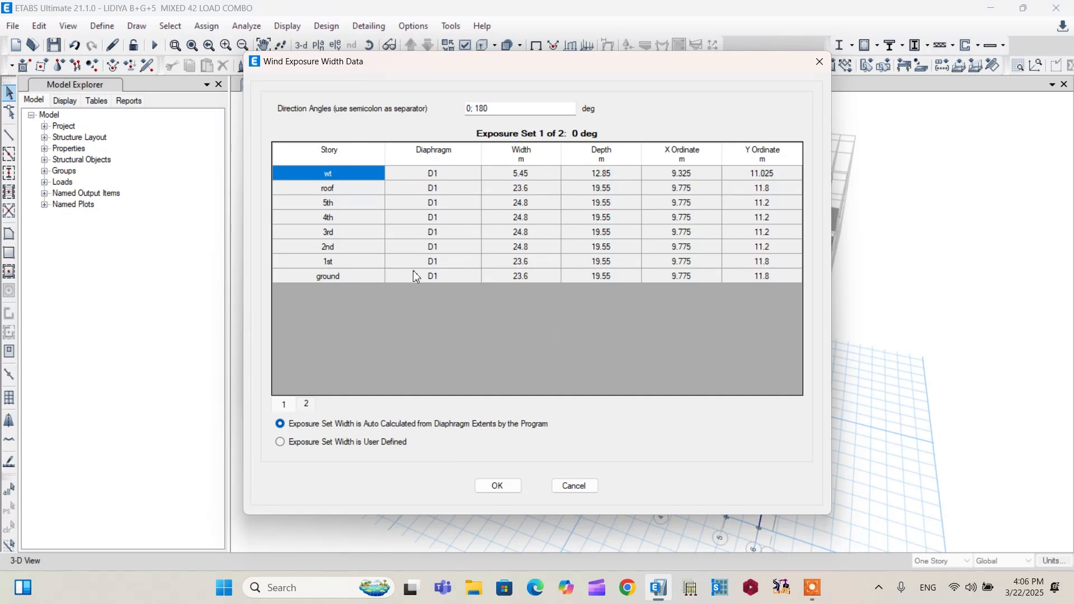
Accept the wind exposure data and load patterns, then run the analysis.
{"action": "left_click", "coordinate": [498, 486]}
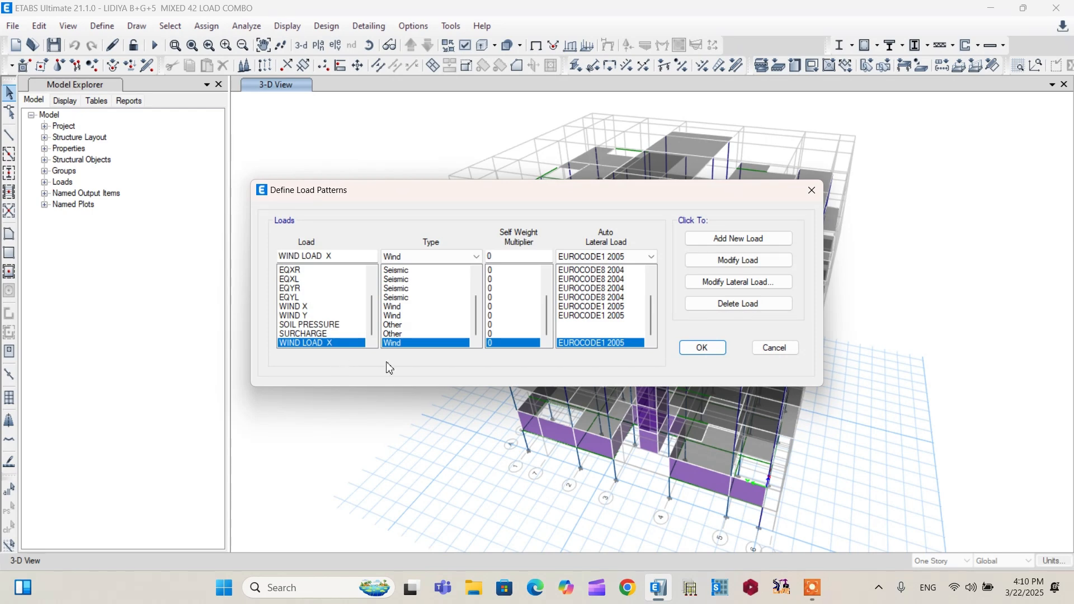
{"action": "key", "text": "Return"}
{"action": "left_click", "coordinate": [246, 26]}
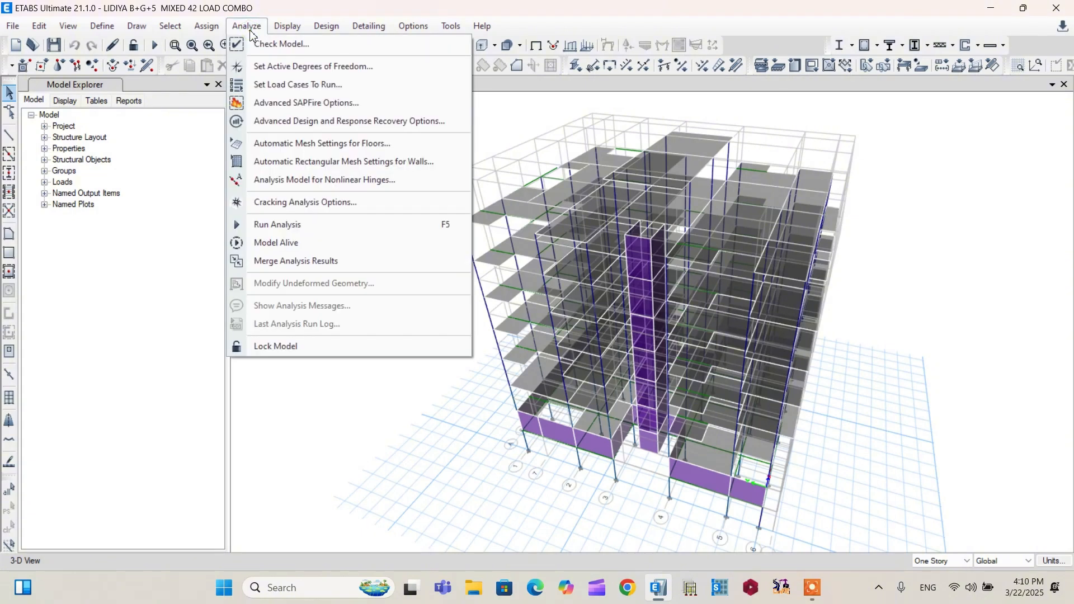
{"action": "left_click", "coordinate": [299, 227]}
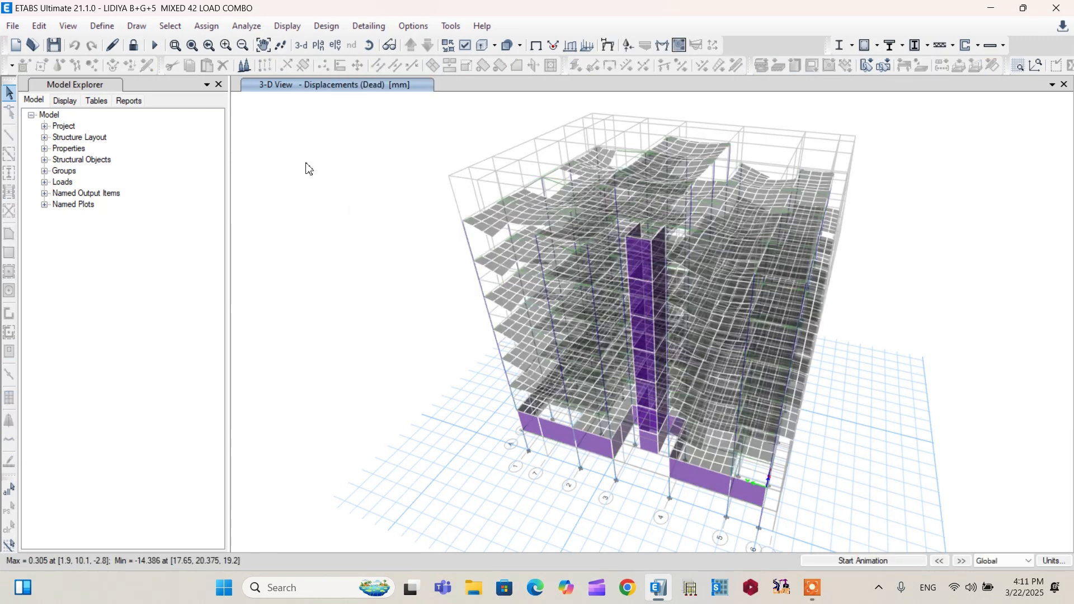
In Story Response Plots, set Display Type to Auto lateral loads to stories.
{"action": "left_click", "coordinate": [287, 28]}
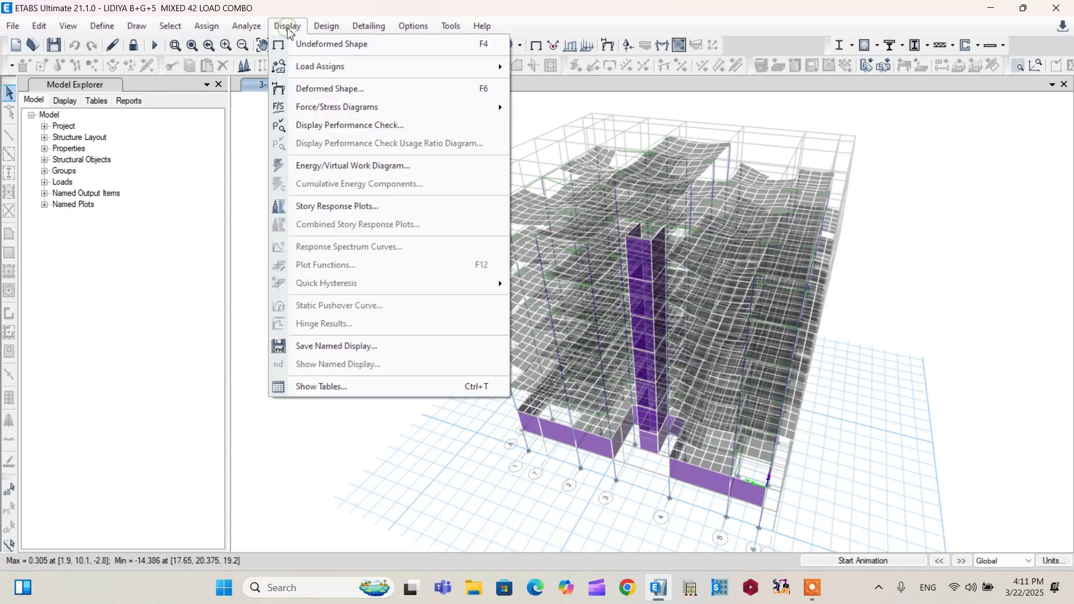
{"action": "left_click", "coordinate": [336, 207]}
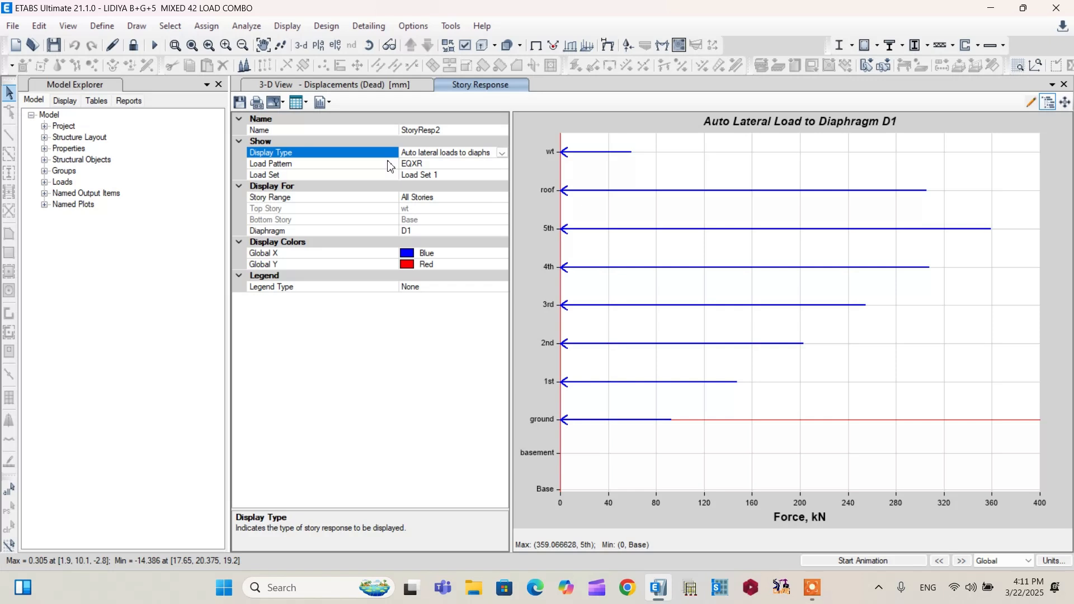
{"action": "left_click", "coordinate": [501, 152]}
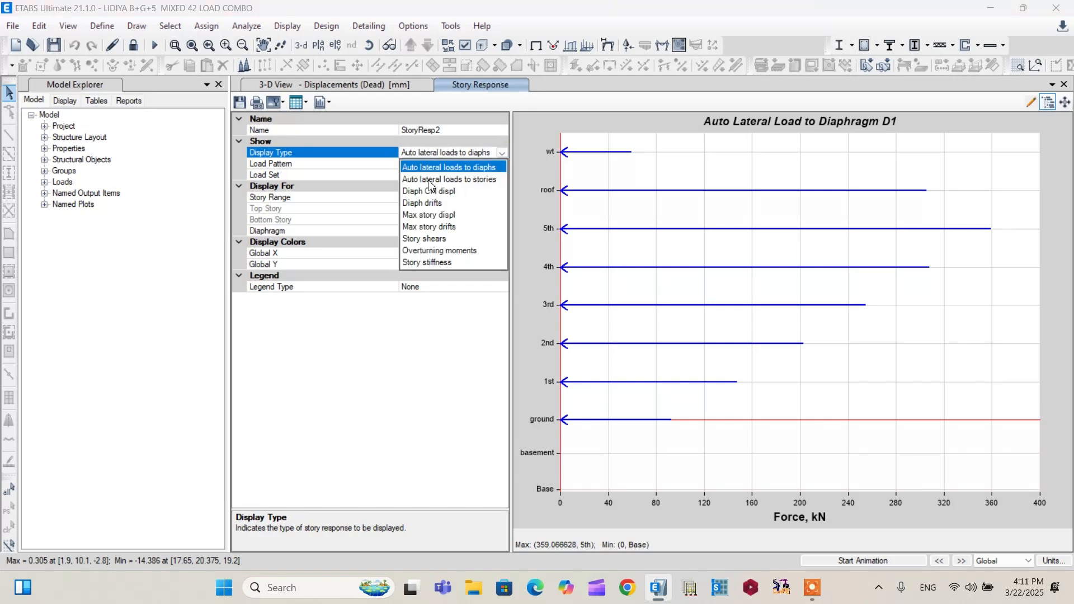
{"action": "left_click", "coordinate": [477, 180]}
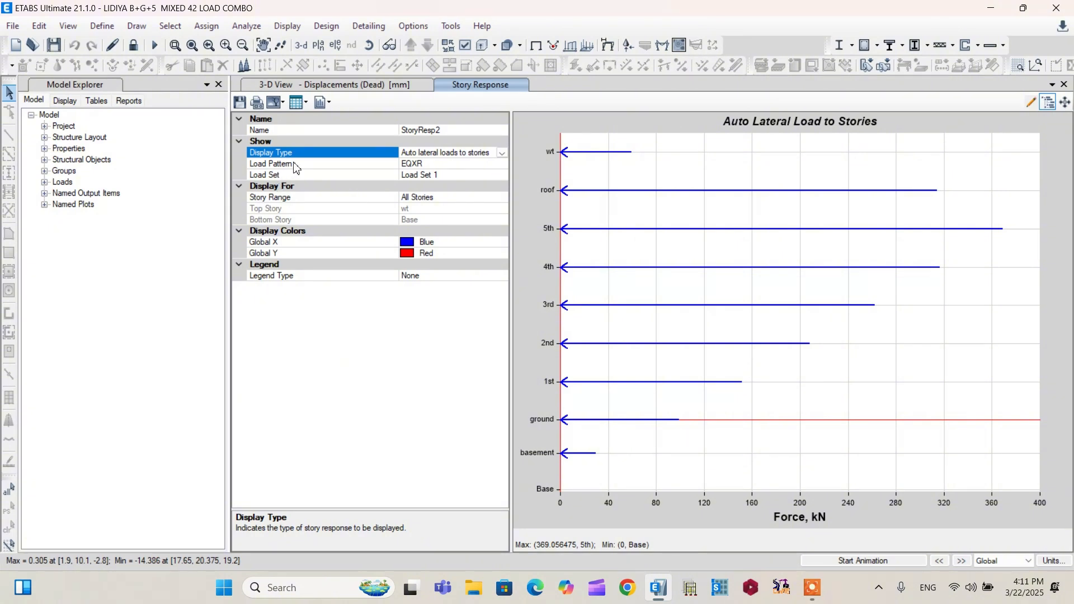
Set the plotted Load Pattern to WIND LOAD X.
{"action": "left_click", "coordinate": [458, 164]}
{"action": "left_click", "coordinate": [501, 165]}
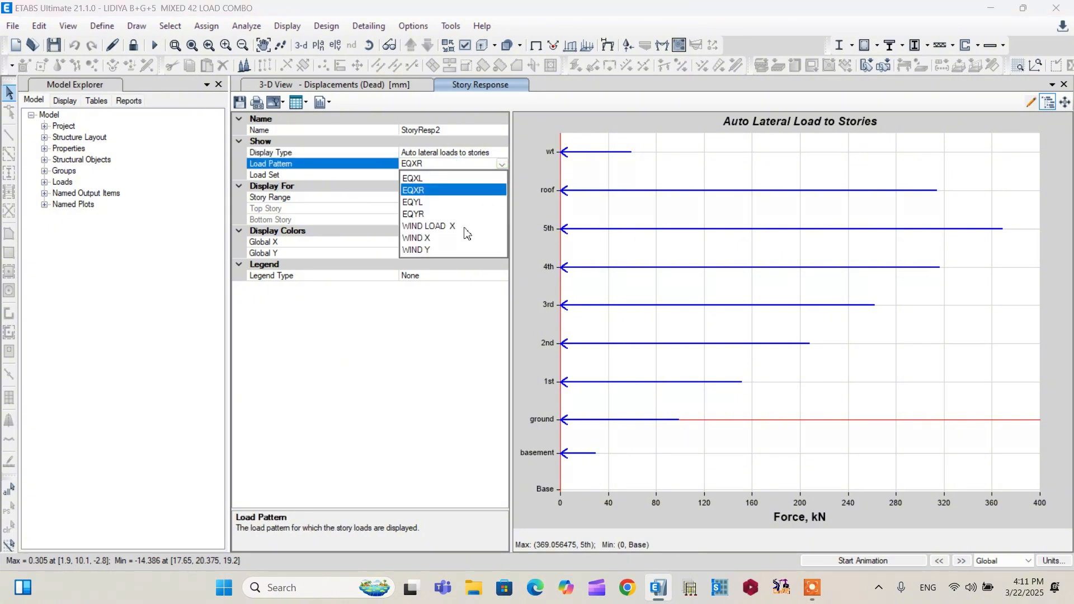
{"action": "left_click", "coordinate": [450, 227]}
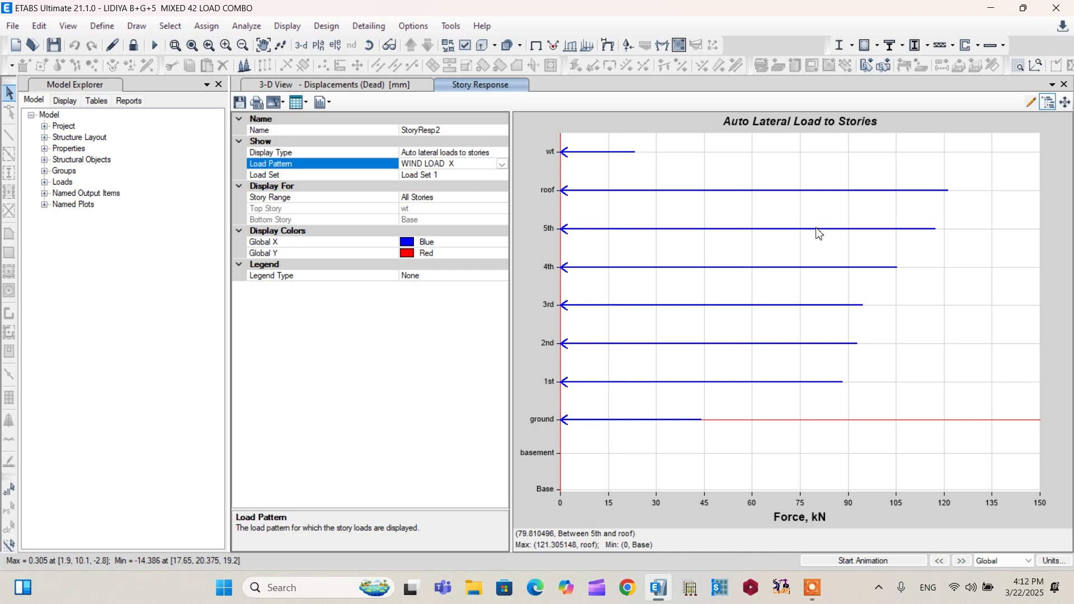
Show the frame Moment 3-3 diagram for the Live case on the 3D model.
{"action": "left_click", "coordinate": [286, 26]}
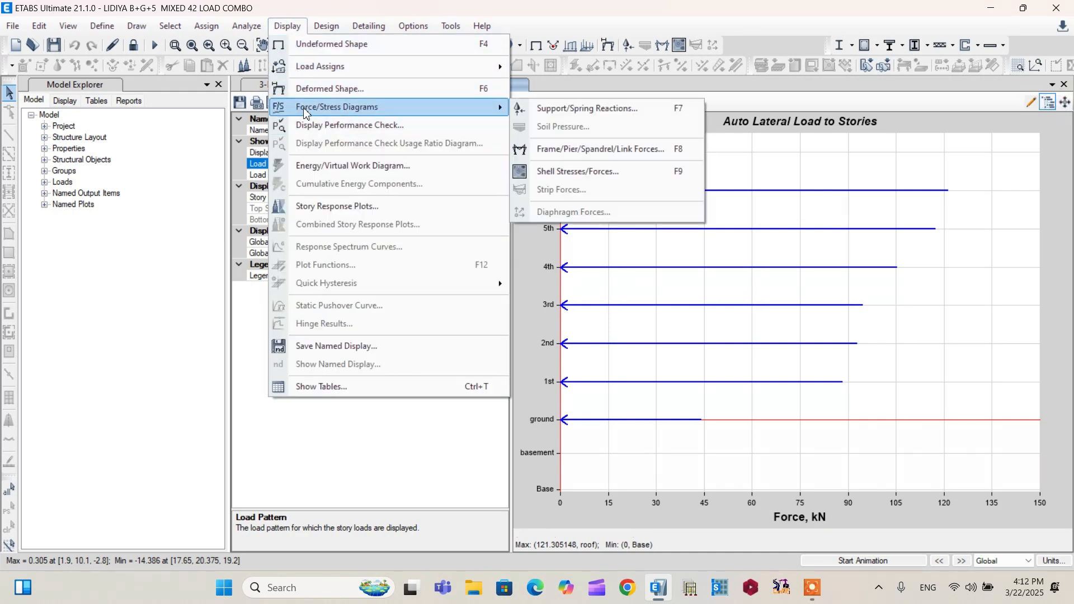
{"action": "mouse_move", "coordinate": [337, 106]}
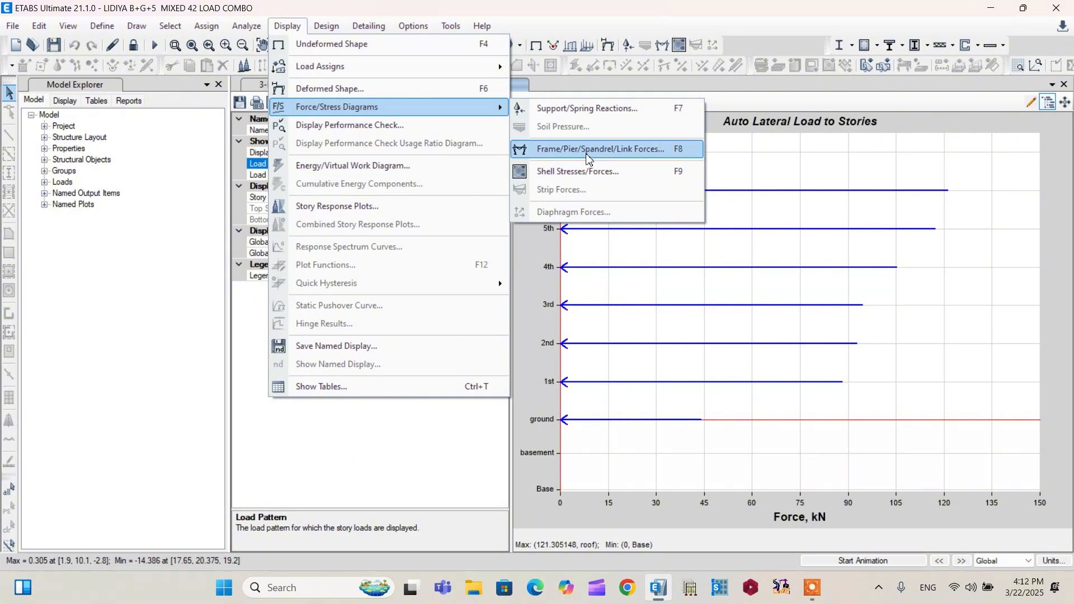
{"action": "left_click", "coordinate": [584, 151]}
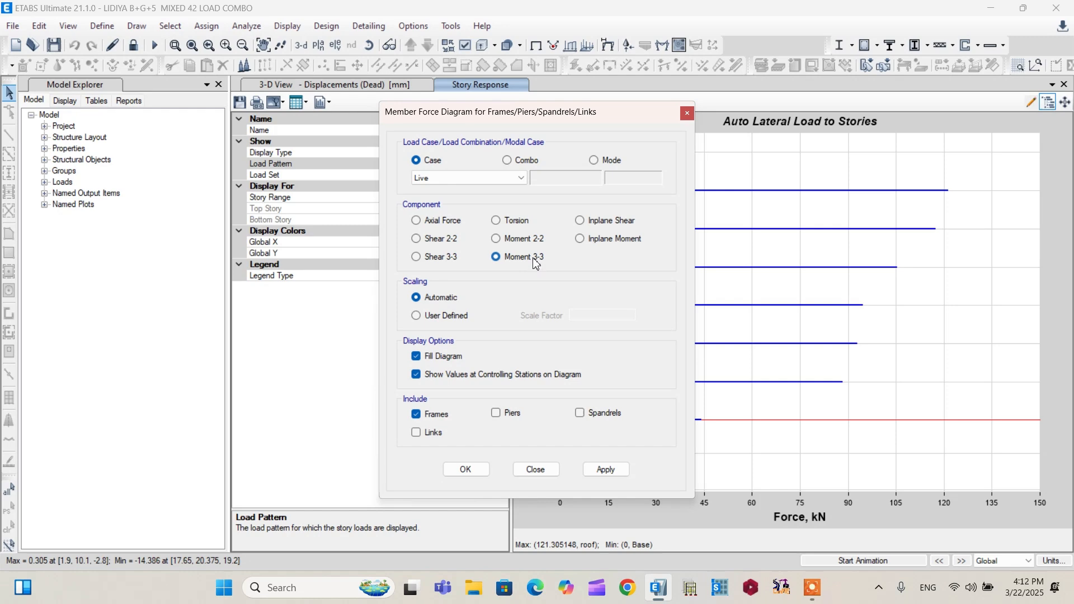
{"action": "left_click", "coordinate": [479, 468]}
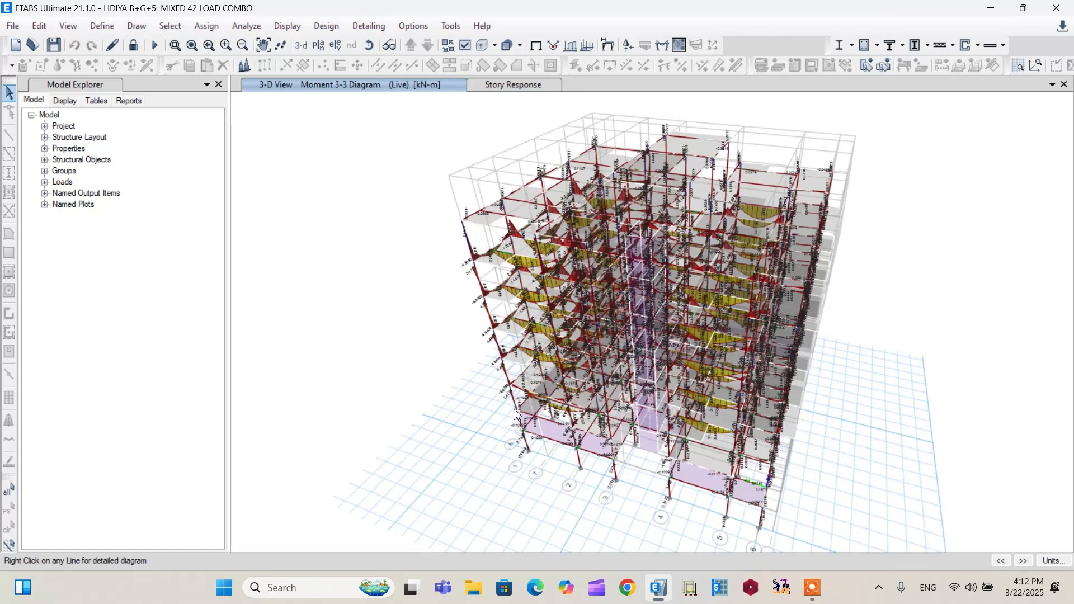
{"action": "scroll", "coordinate": [642, 401], "scroll_direction": "up", "scroll_amount": 1}
{"action": "scroll", "coordinate": [642, 401], "scroll_direction": "up", "scroll_amount": 1}
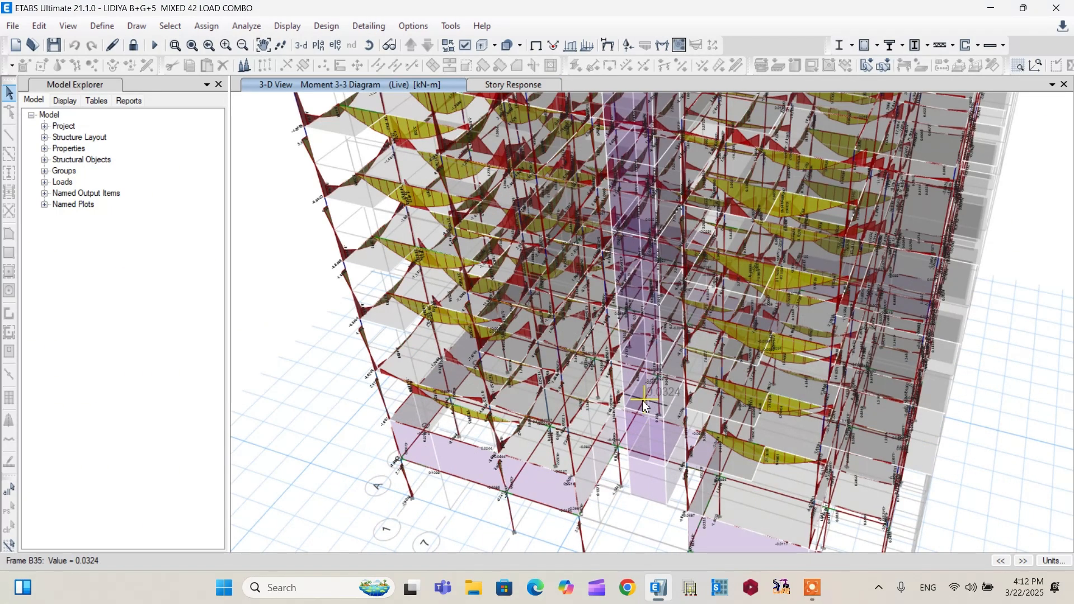
{"action": "scroll", "coordinate": [642, 399], "scroll_direction": "down", "scroll_amount": 1}
{"action": "scroll", "coordinate": [642, 400], "scroll_direction": "down", "scroll_amount": 1}
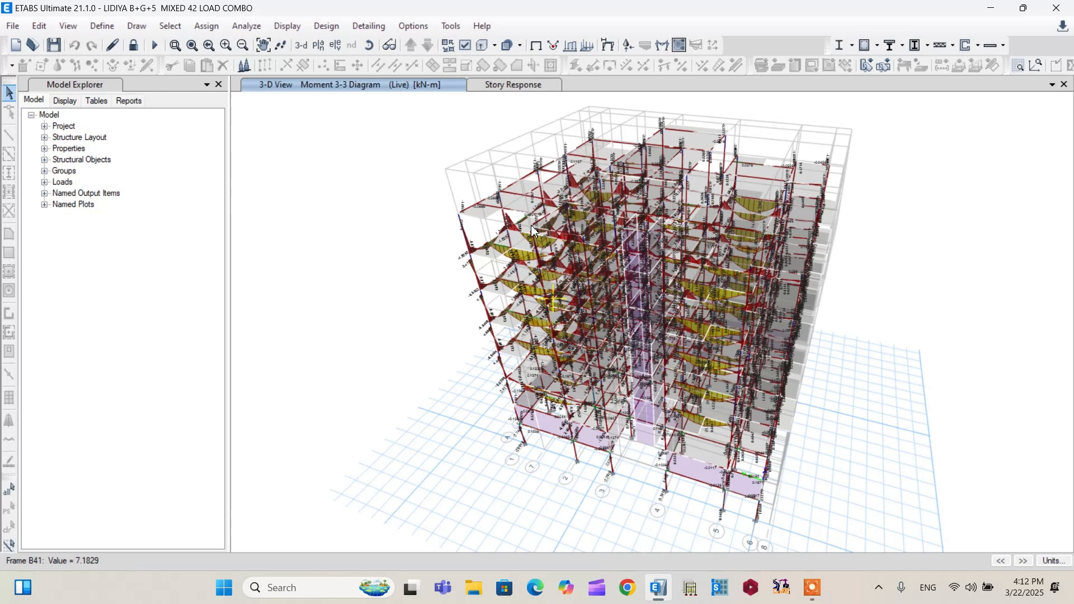
Switch to elevation A to view the Live-case moment 3-3 diagram.
{"action": "left_click", "coordinate": [335, 45]}
{"action": "left_click", "coordinate": [474, 467]}
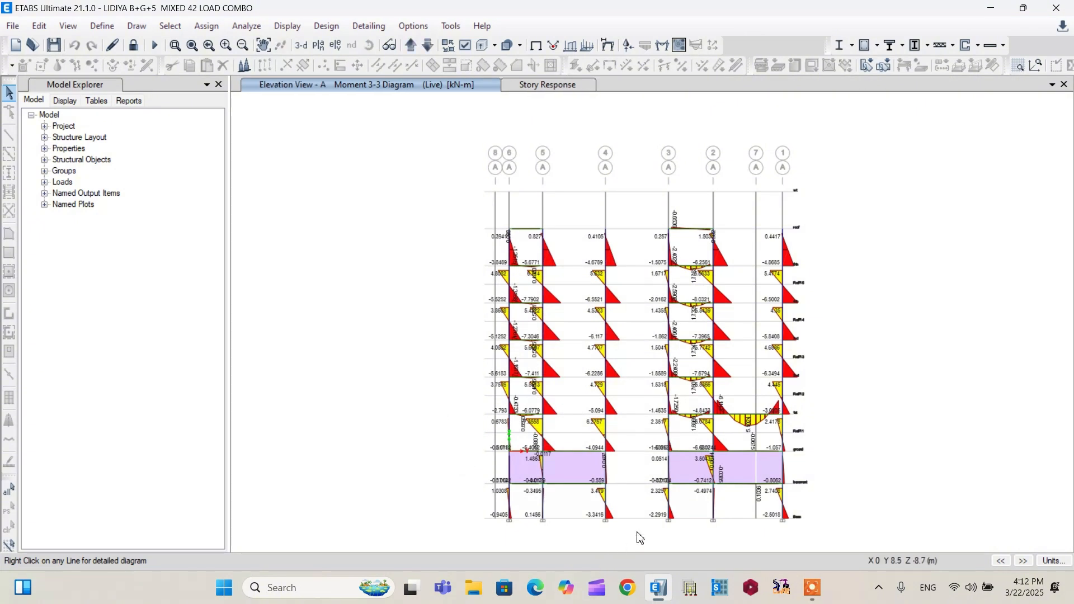
{"action": "scroll", "coordinate": [581, 518], "scroll_direction": "up", "scroll_amount": 3}
{"action": "scroll", "coordinate": [571, 301], "scroll_direction": "down", "scroll_amount": 2}
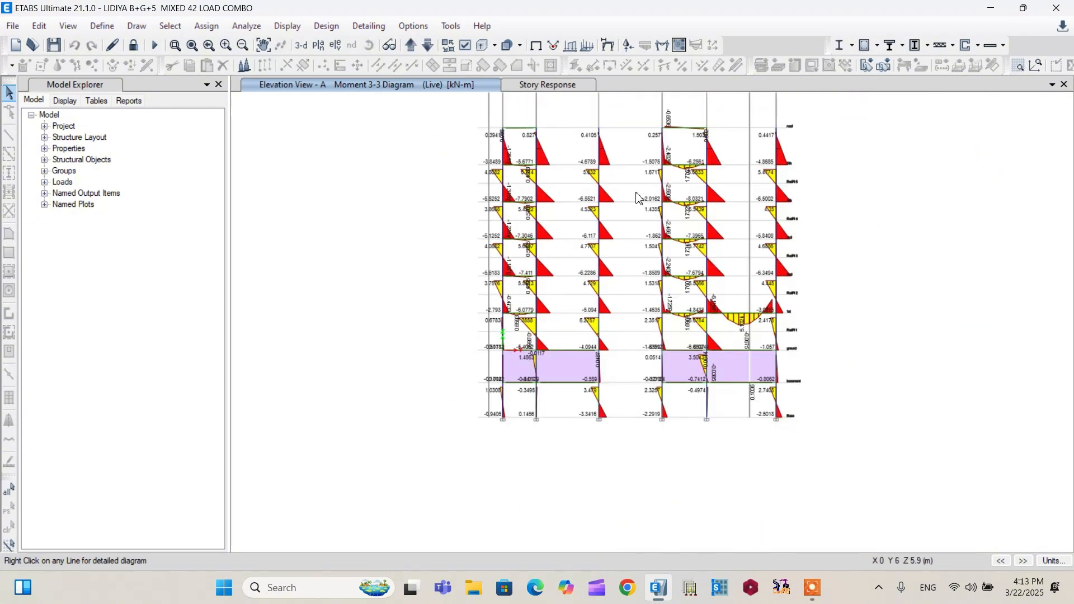
{"action": "scroll", "coordinate": [579, 403], "scroll_direction": "down", "scroll_amount": 3}
{"action": "scroll", "coordinate": [578, 353], "scroll_direction": "down", "scroll_amount": 2}
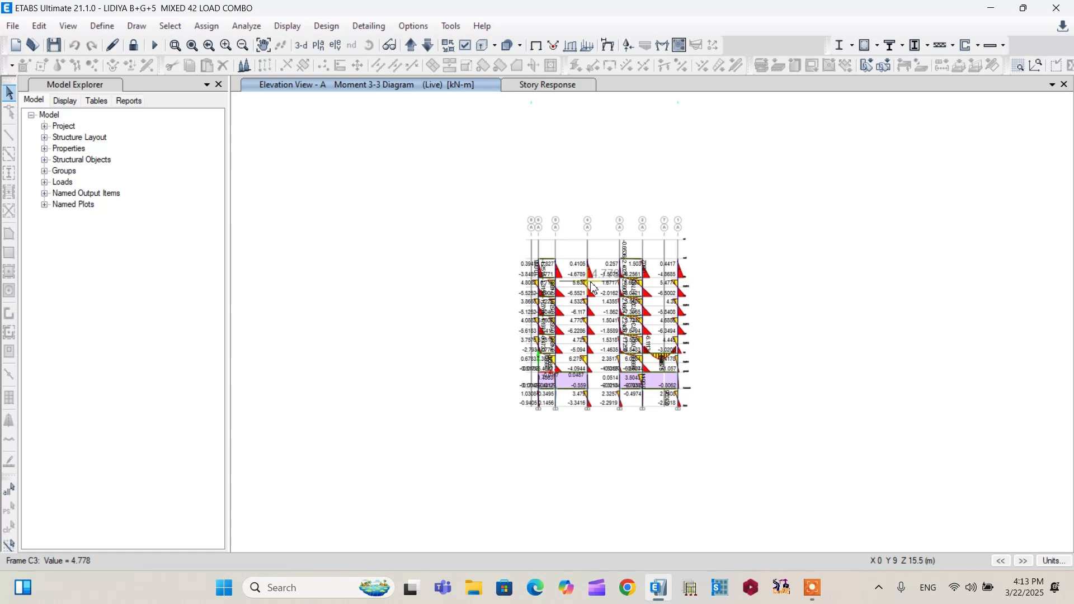
{"action": "scroll", "coordinate": [587, 286], "scroll_direction": "up", "scroll_amount": 4}
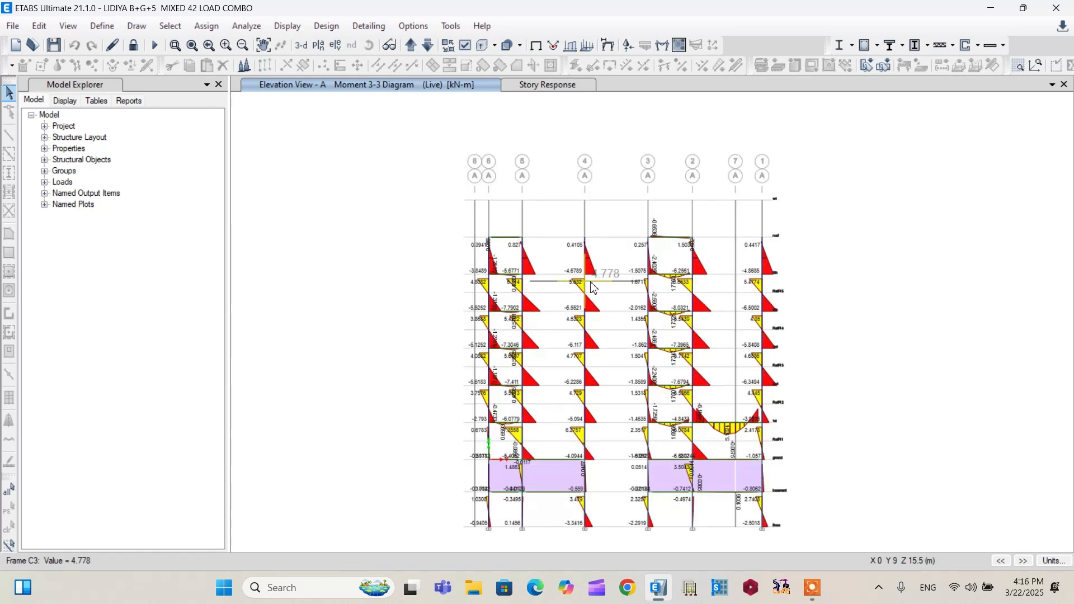